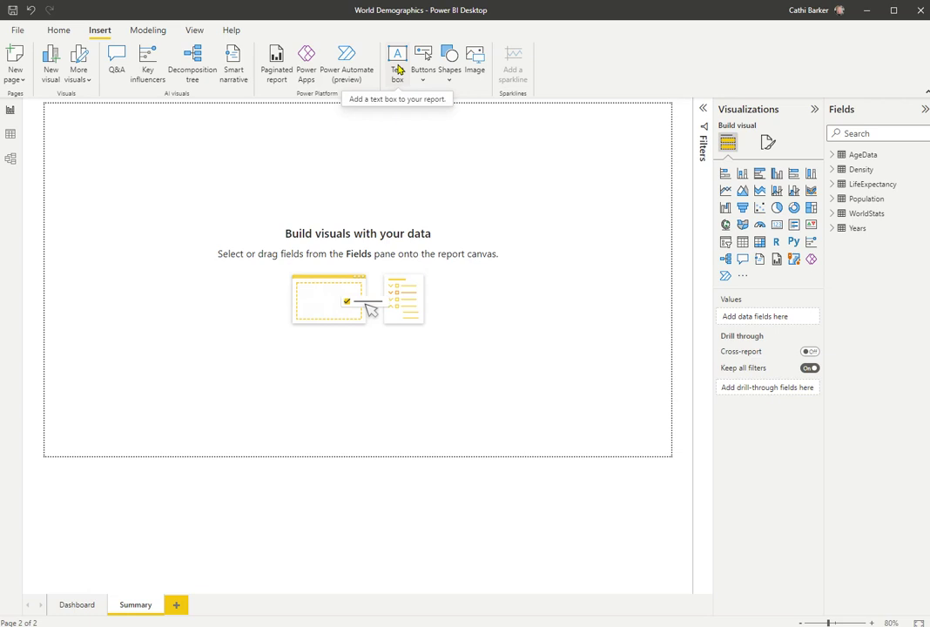
- Add a text box reading "World Demographics" to the Dashboard page
{"action": "left_click", "coordinate": [78, 605]}
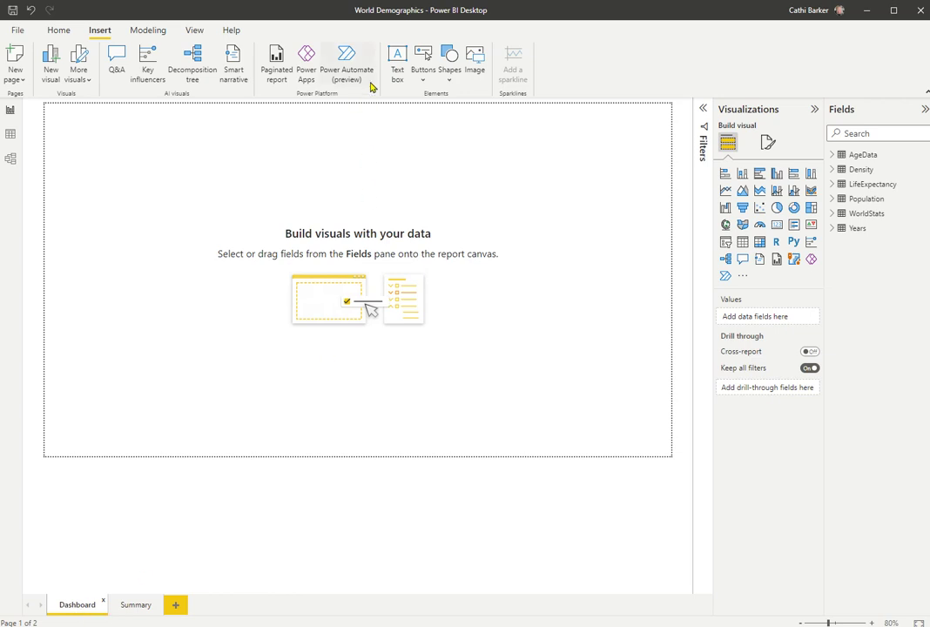
{"action": "left_click", "coordinate": [398, 58]}
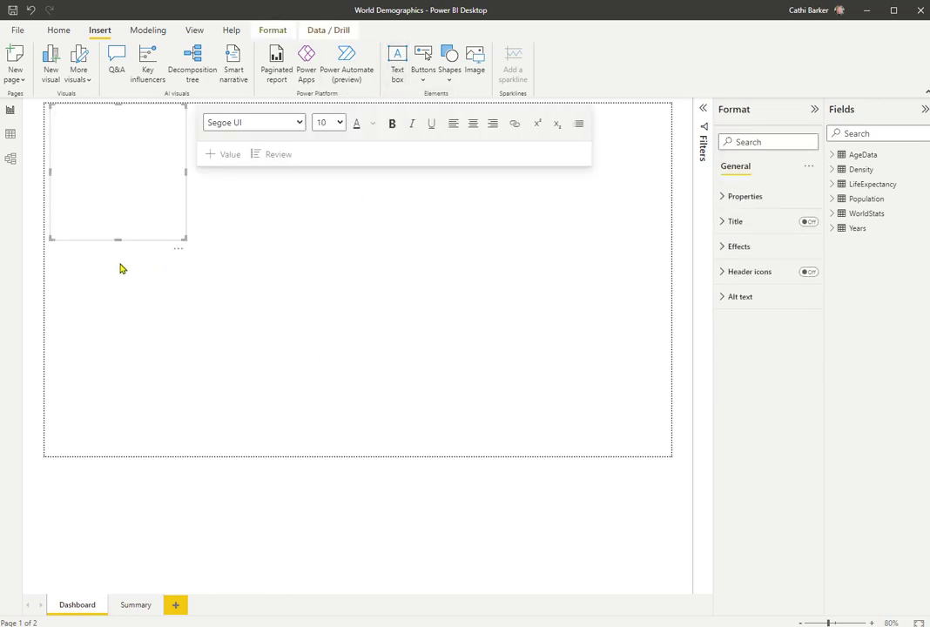
{"action": "type", "text": "World Demographics"}
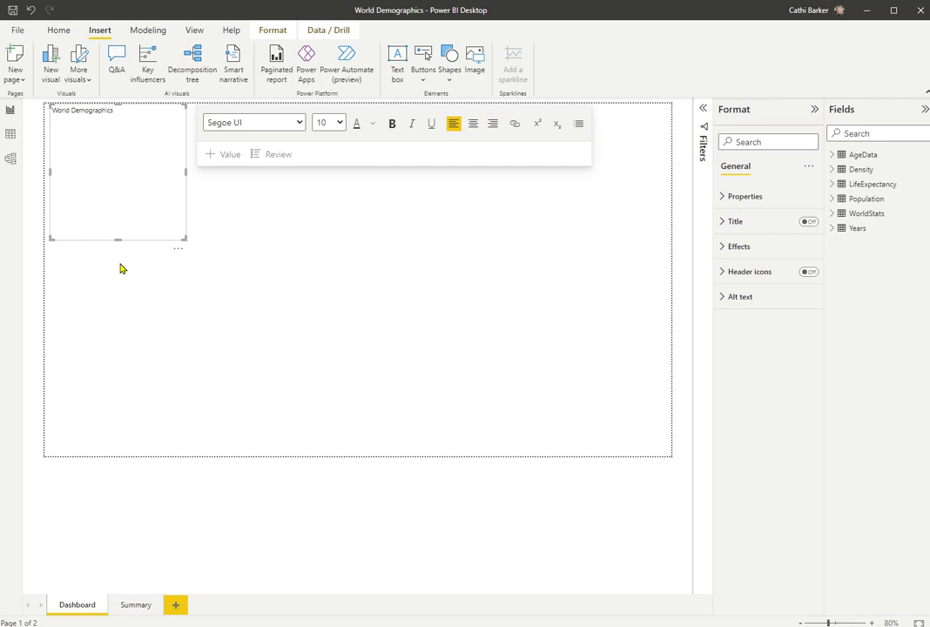
- Format the World Demographics text with font size 36 and the dark blue theme color
{"action": "key", "text": "ctrl+a"}
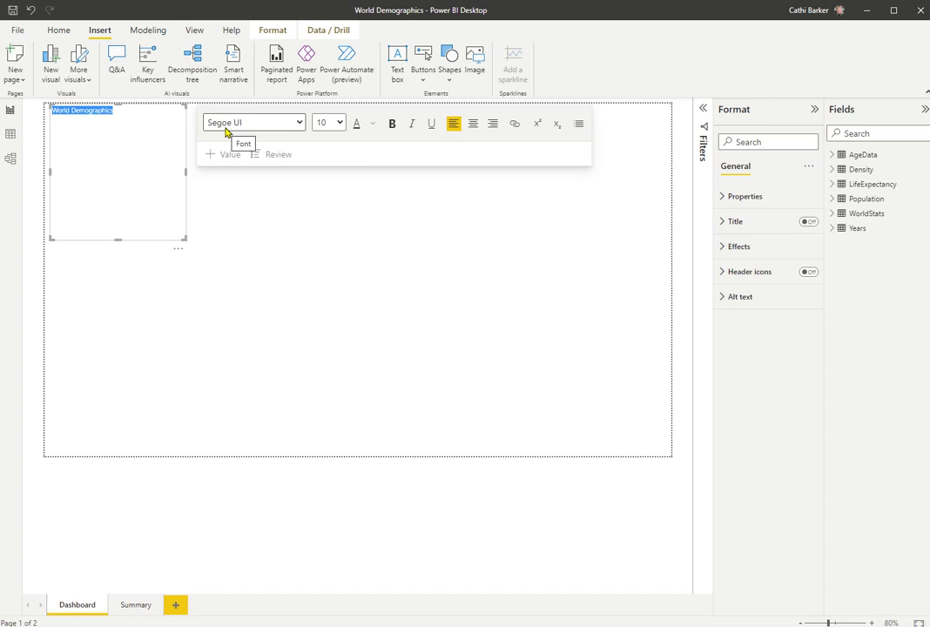
{"action": "left_click", "coordinate": [340, 123]}
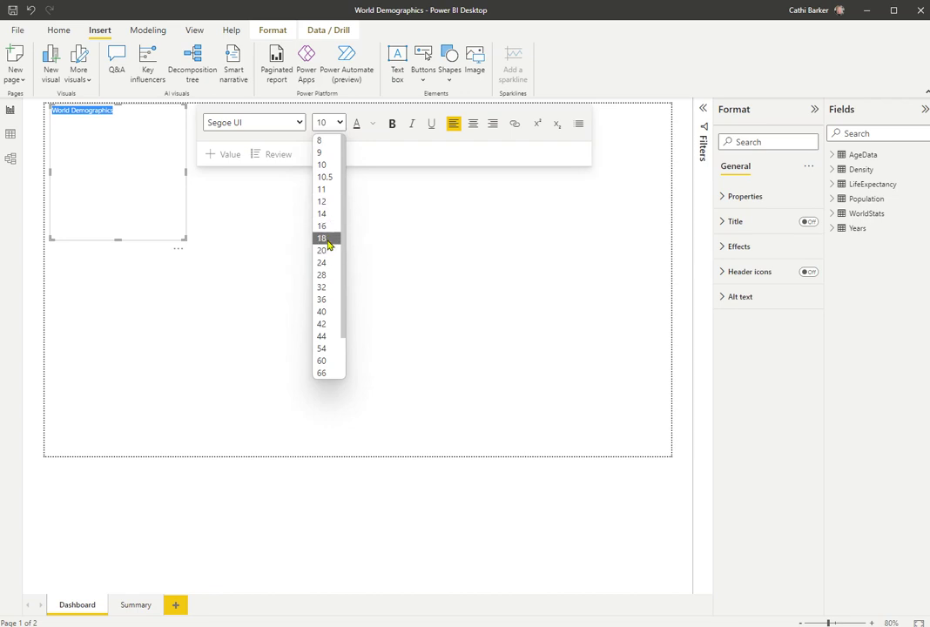
{"action": "left_click", "coordinate": [322, 299]}
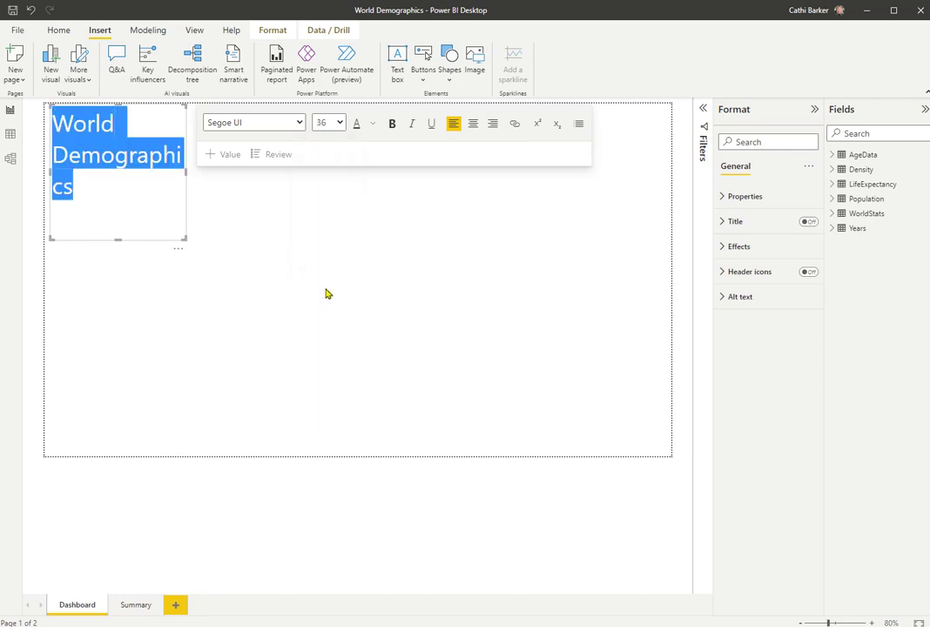
{"action": "left_click", "coordinate": [373, 126]}
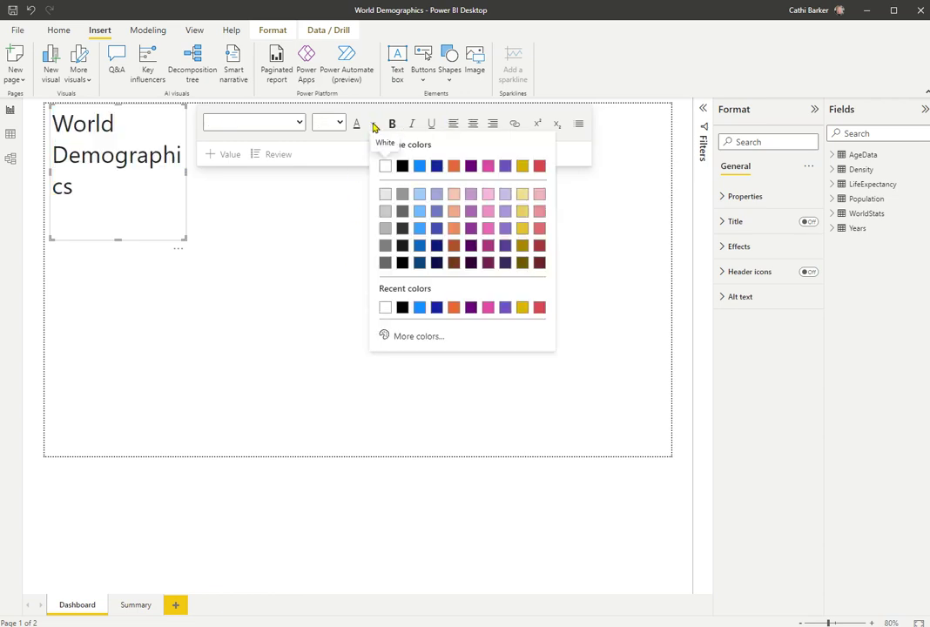
{"action": "left_click", "coordinate": [437, 172]}
{"action": "left_click", "coordinate": [124, 200]}
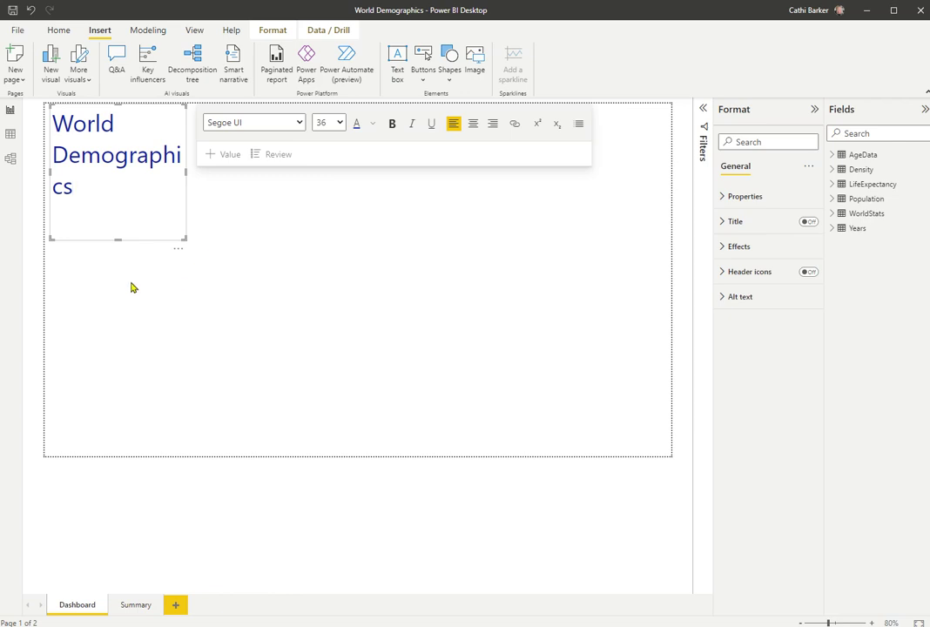
- Resize the World Demographics text box to fit the title snugly on a single line
{"action": "left_click_drag", "start_coordinate": [184, 239], "coordinate": [315, 128]}
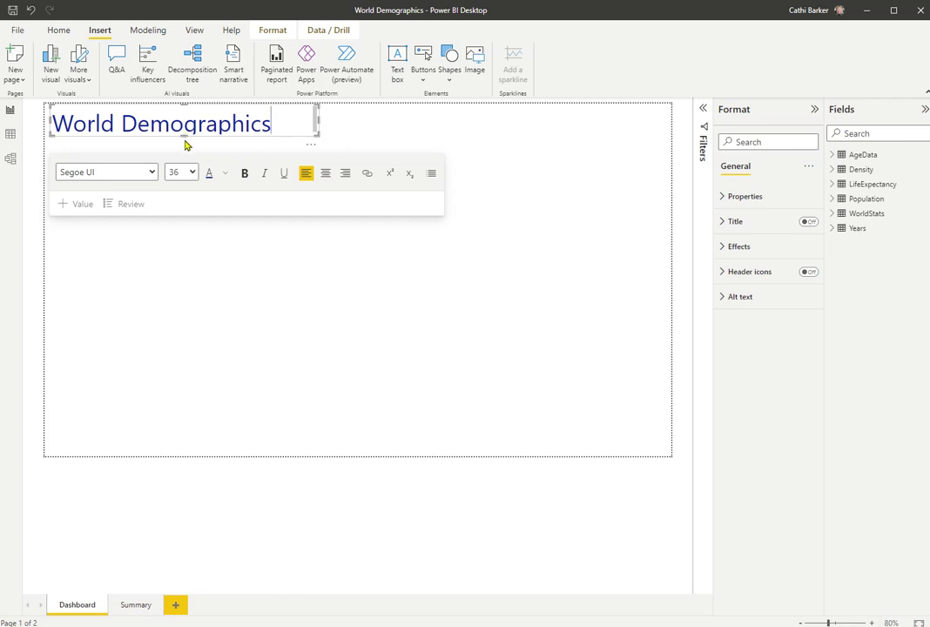
{"action": "left_click_drag", "start_coordinate": [186, 140], "coordinate": [184, 144]}
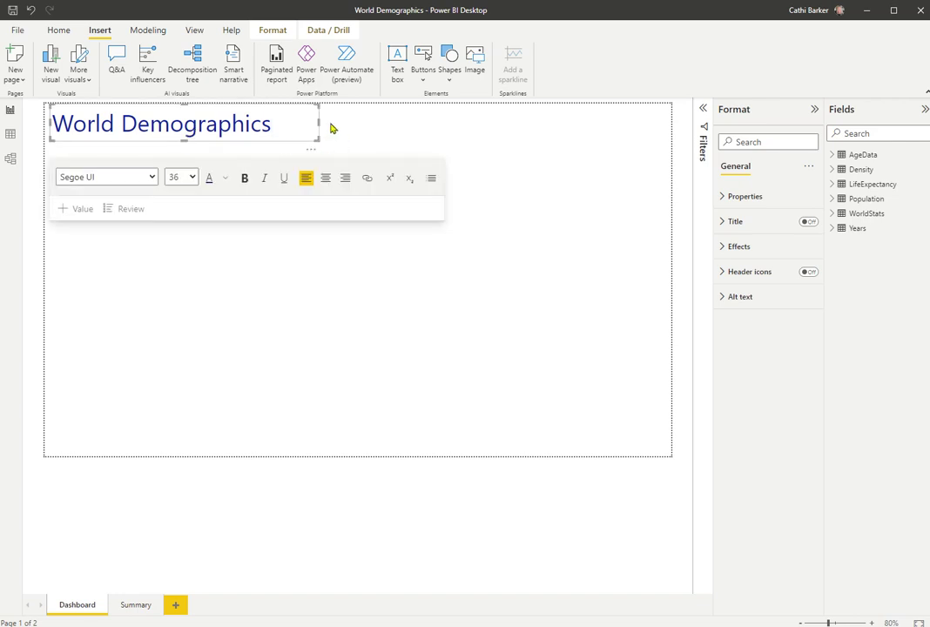
{"action": "left_click_drag", "start_coordinate": [319, 121], "coordinate": [280, 123]}
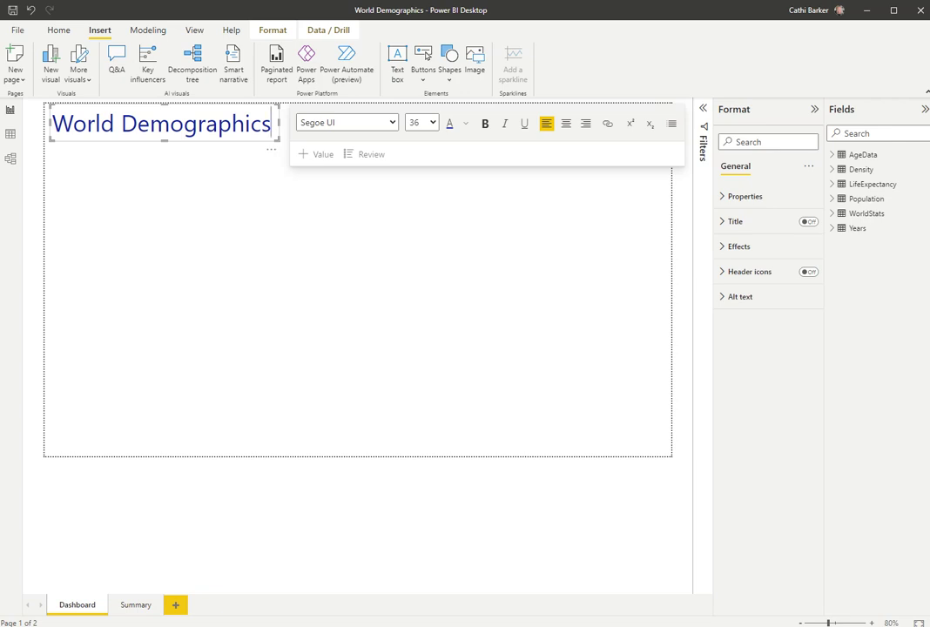
- Try the Tidal theme and the purple gradient theme on the report
{"action": "left_click", "coordinate": [195, 34]}
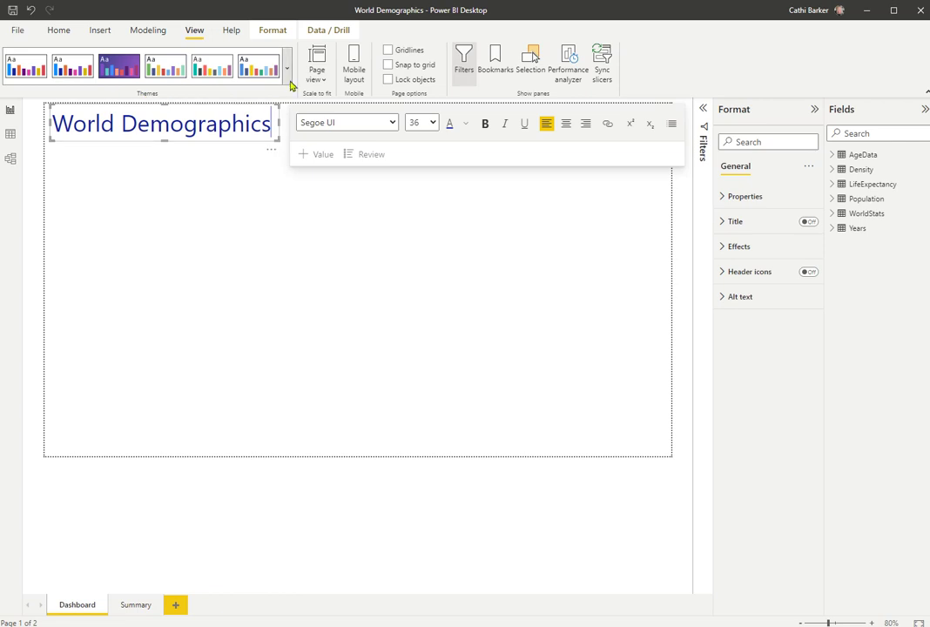
{"action": "left_click", "coordinate": [290, 80]}
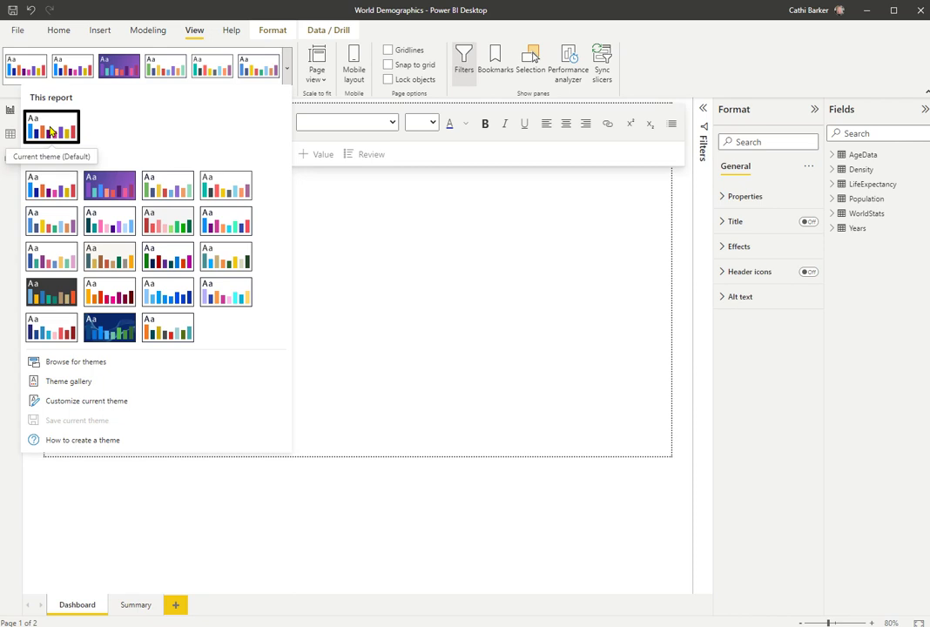
{"action": "left_click", "coordinate": [119, 335]}
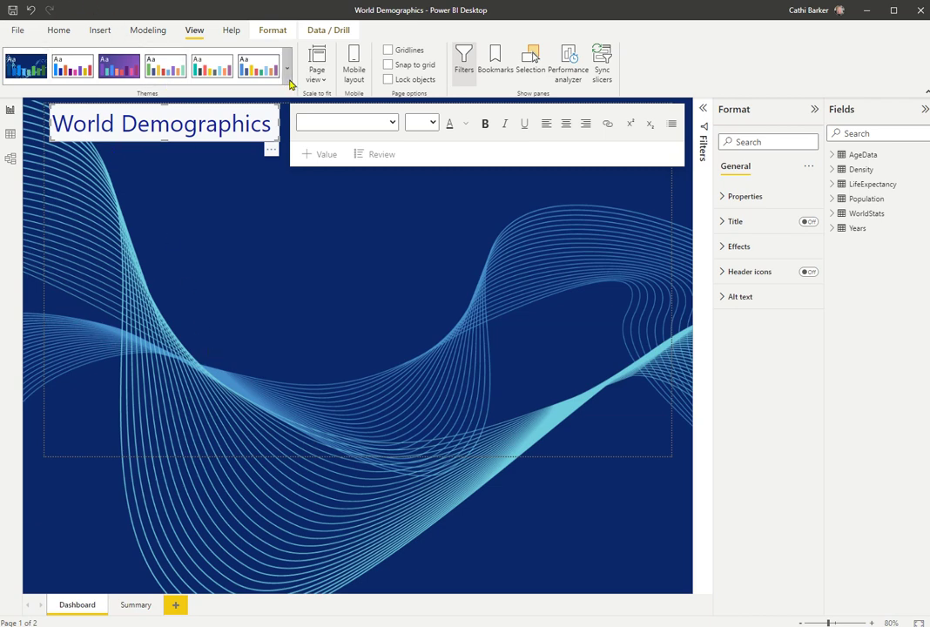
{"action": "left_click", "coordinate": [289, 81]}
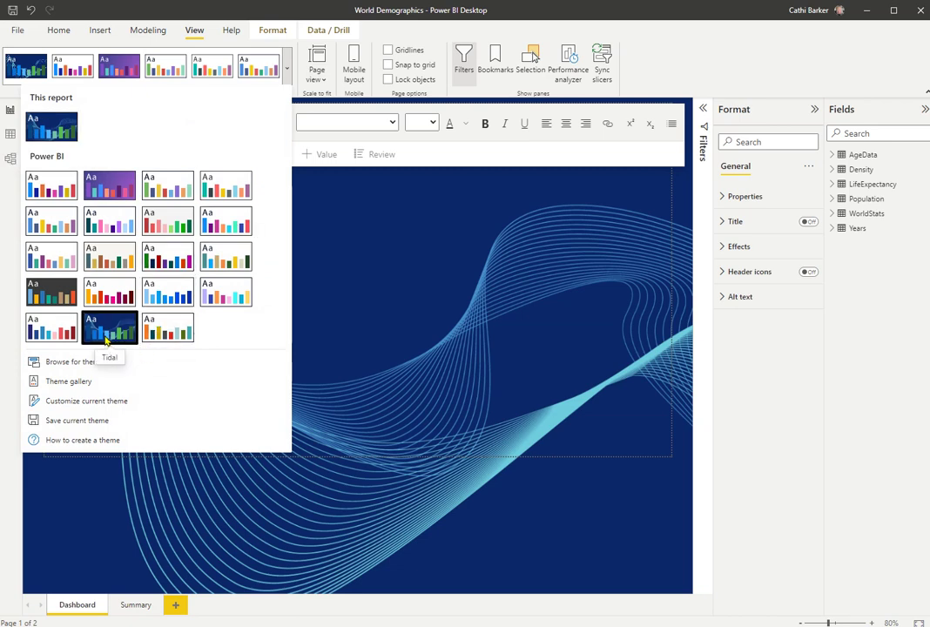
{"action": "left_click", "coordinate": [125, 197]}
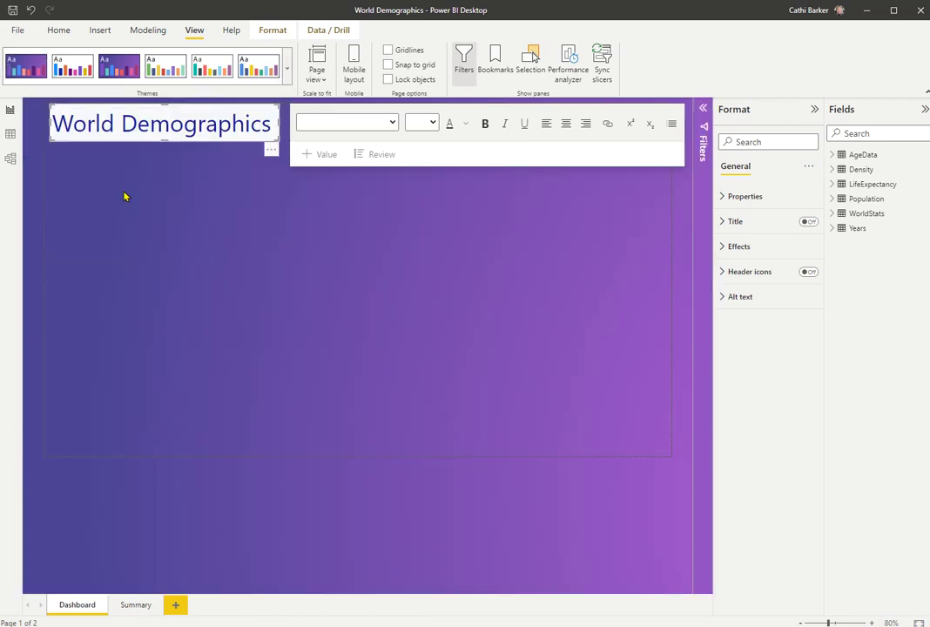
- Apply the white-background report theme with the blue, teal, purple and pink palette, and deselect the text box
{"action": "left_click", "coordinate": [283, 75]}
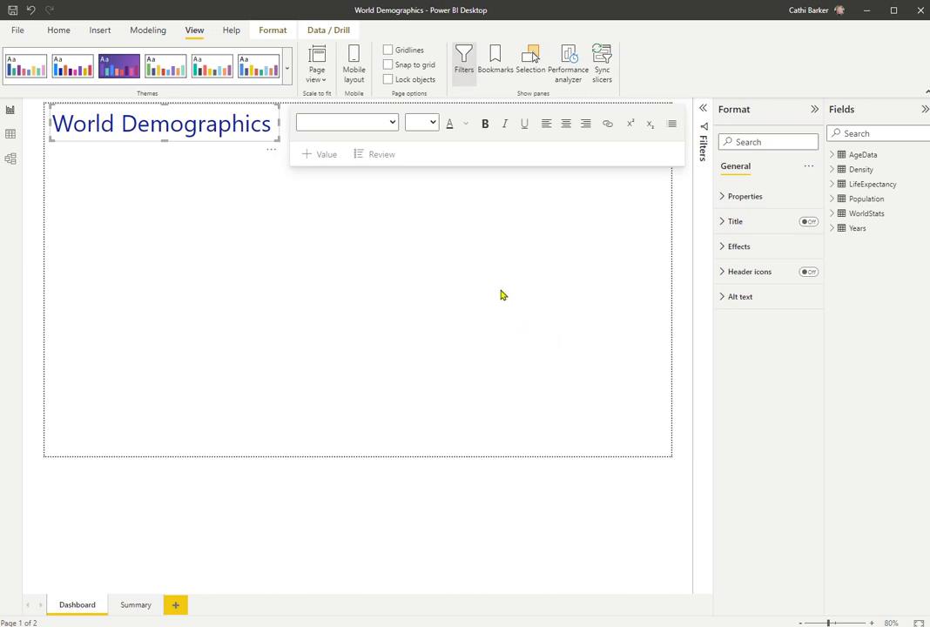
{"action": "left_click", "coordinate": [421, 245]}
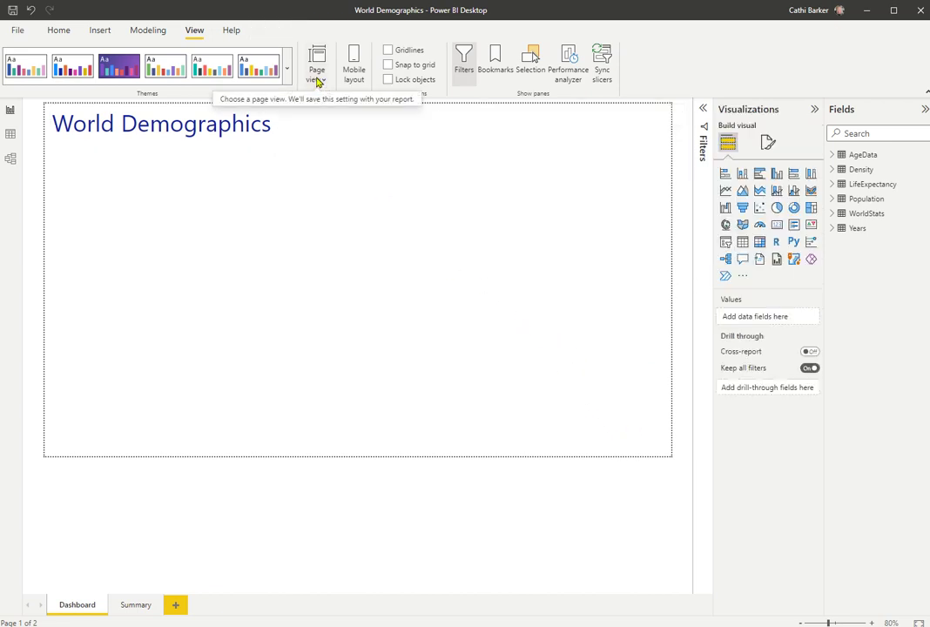
- Try the Actual size and Fit to page views on the Dashboard page, and set the page view to Fit to width
{"action": "left_click", "coordinate": [319, 80]}
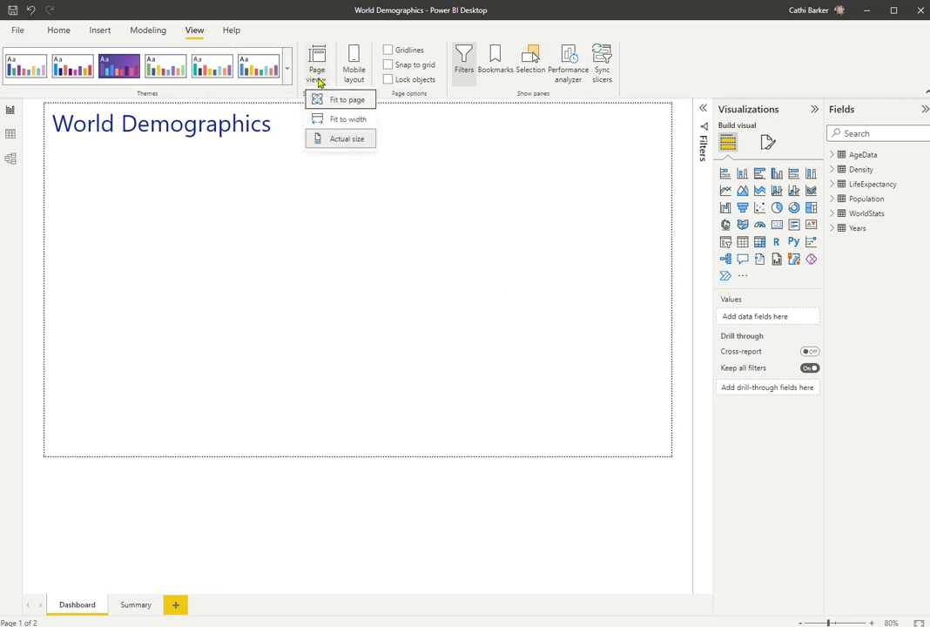
{"action": "left_click", "coordinate": [336, 140]}
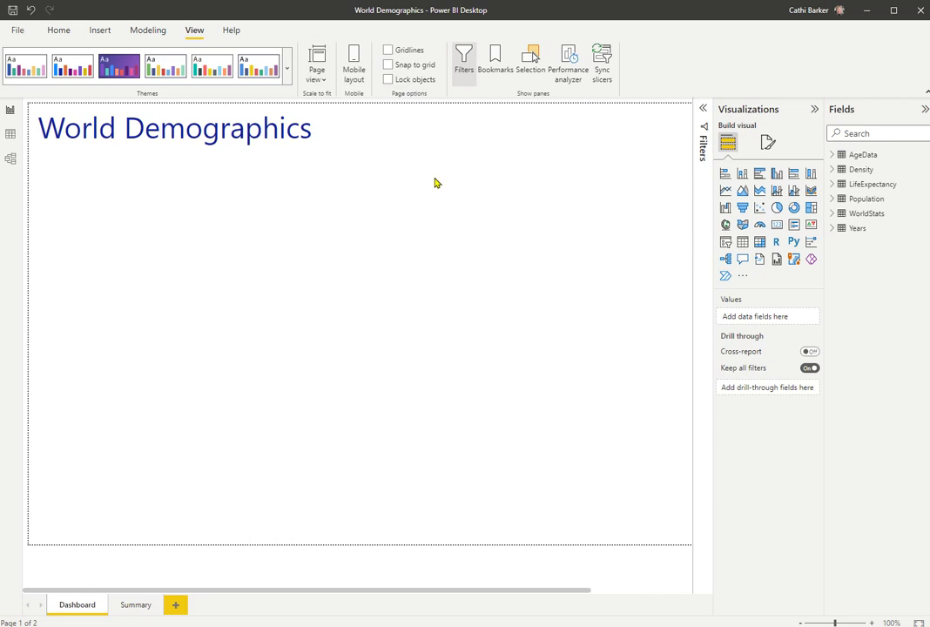
{"action": "left_click", "coordinate": [319, 84]}
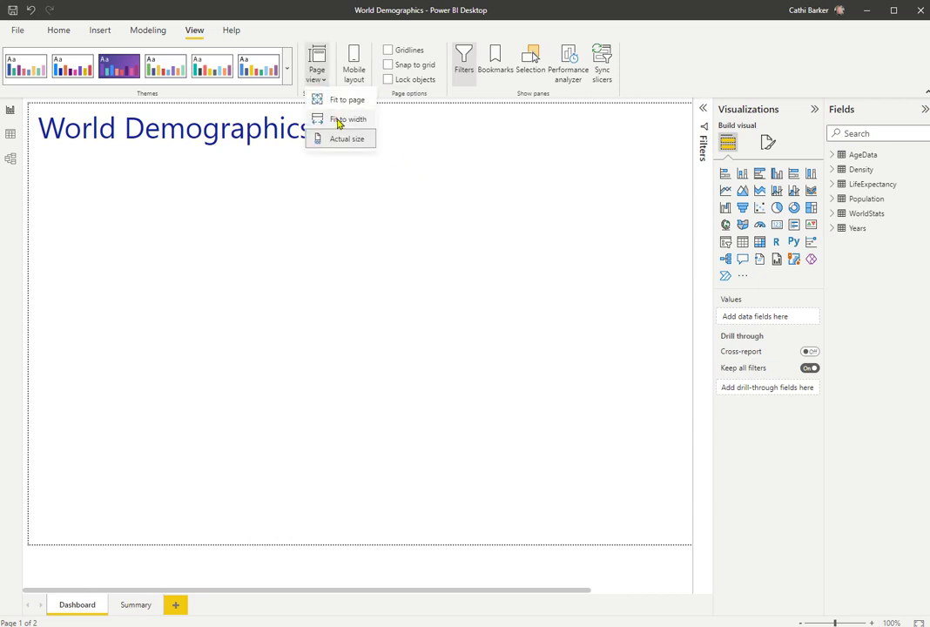
{"action": "left_click", "coordinate": [338, 121]}
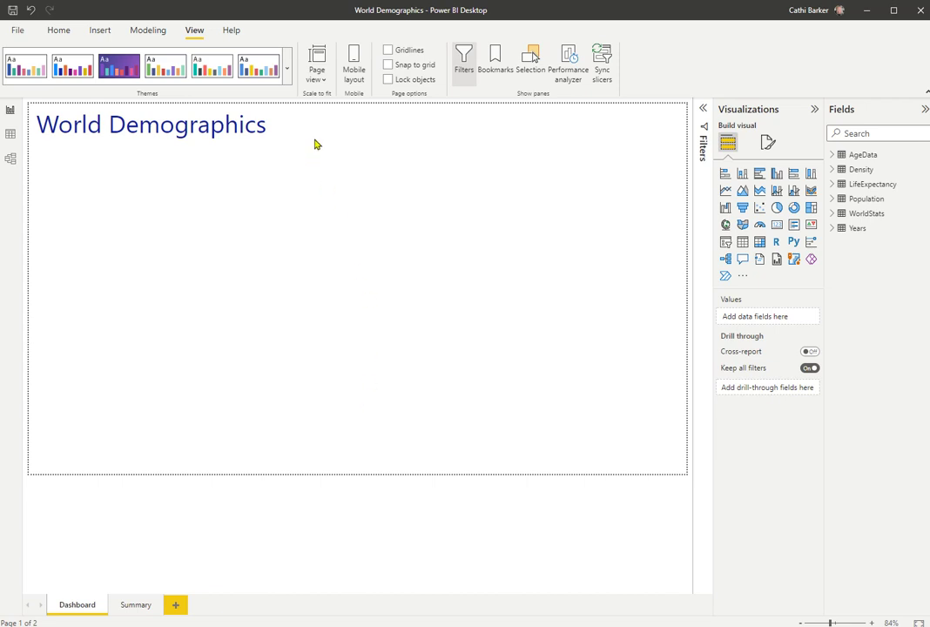
{"action": "left_click", "coordinate": [316, 78]}
{"action": "left_click", "coordinate": [335, 105]}
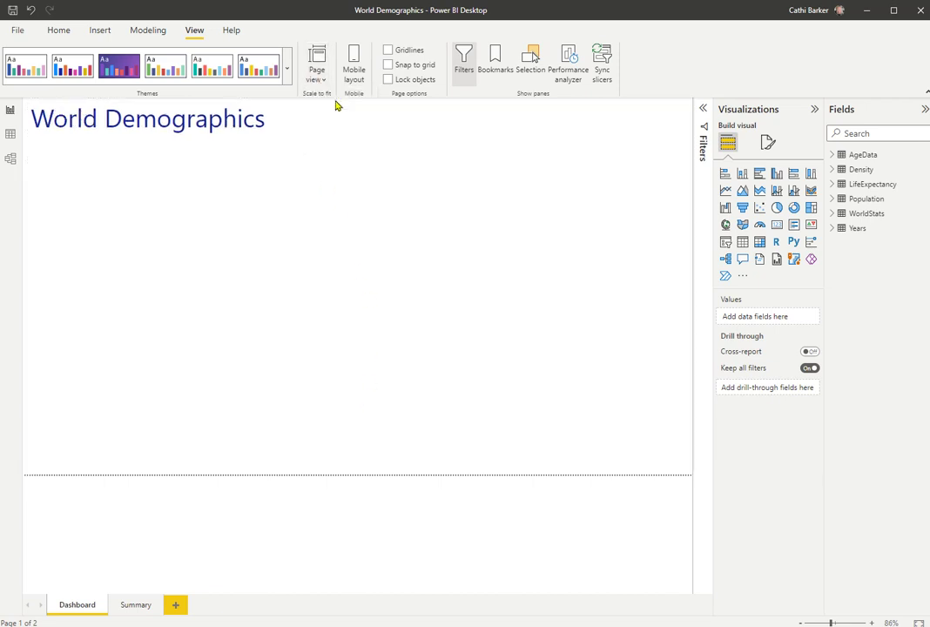
{"action": "left_click", "coordinate": [317, 78]}
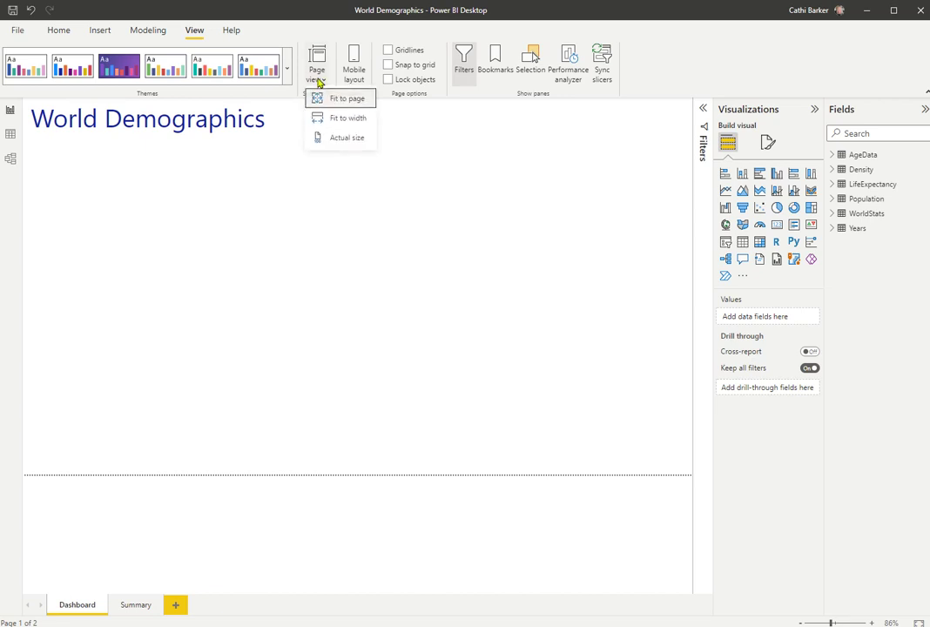
{"action": "left_click", "coordinate": [347, 122]}
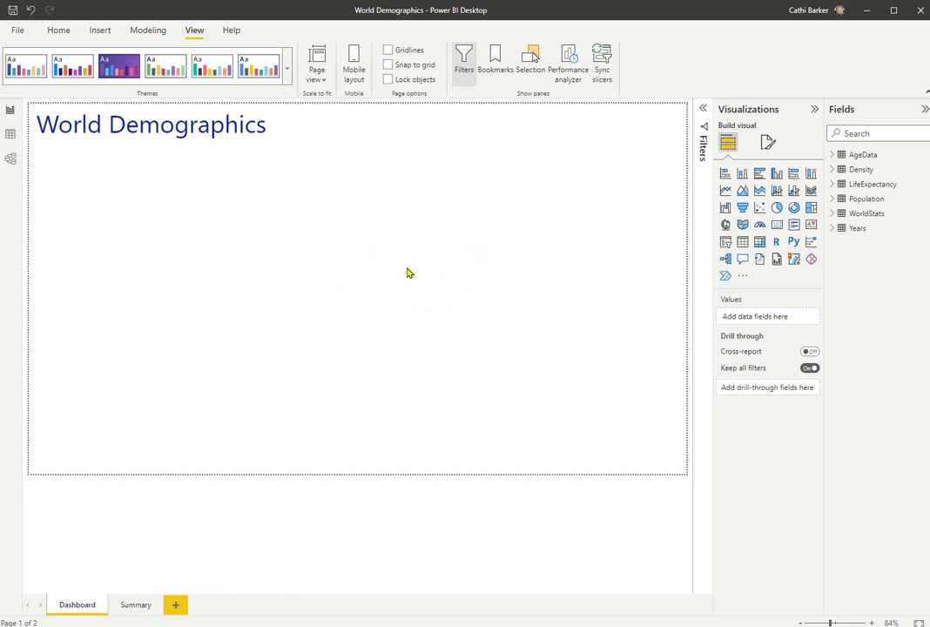
- Set the Dashboard page's wallpaper to the lightest gray theme color with 50% transparency
{"action": "left_click", "coordinate": [767, 145]}
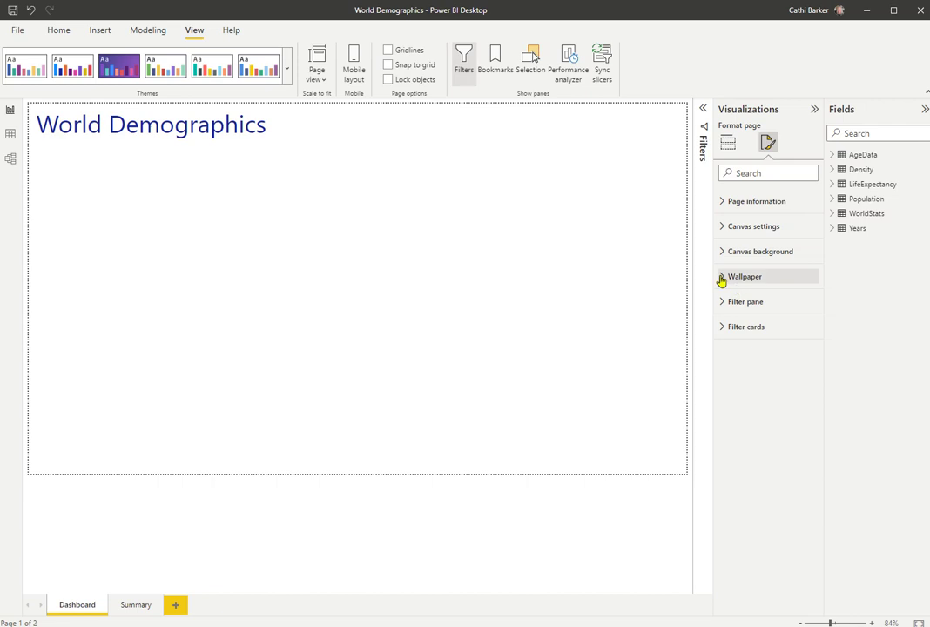
{"action": "left_click", "coordinate": [721, 278]}
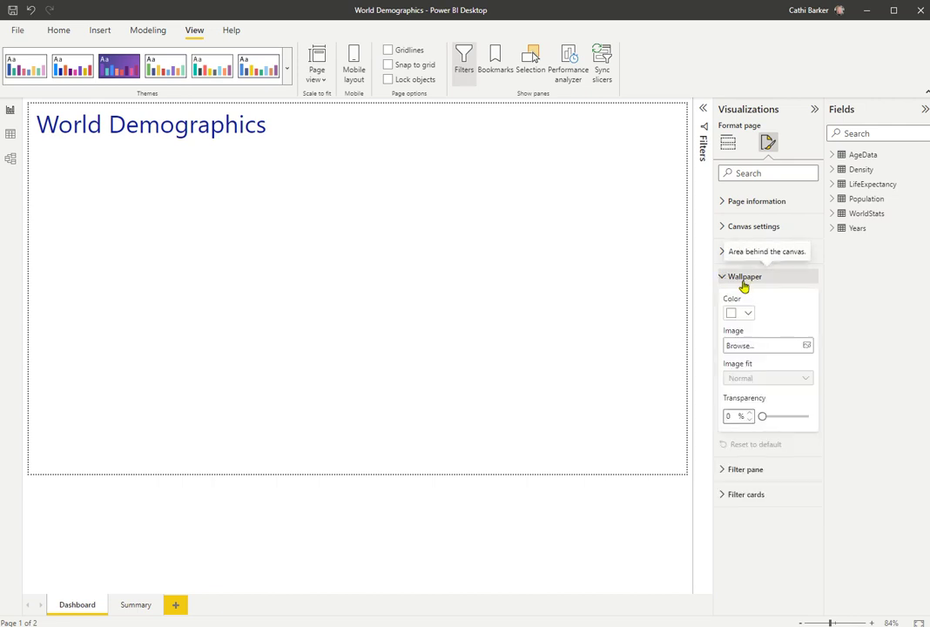
{"action": "left_click", "coordinate": [748, 313]}
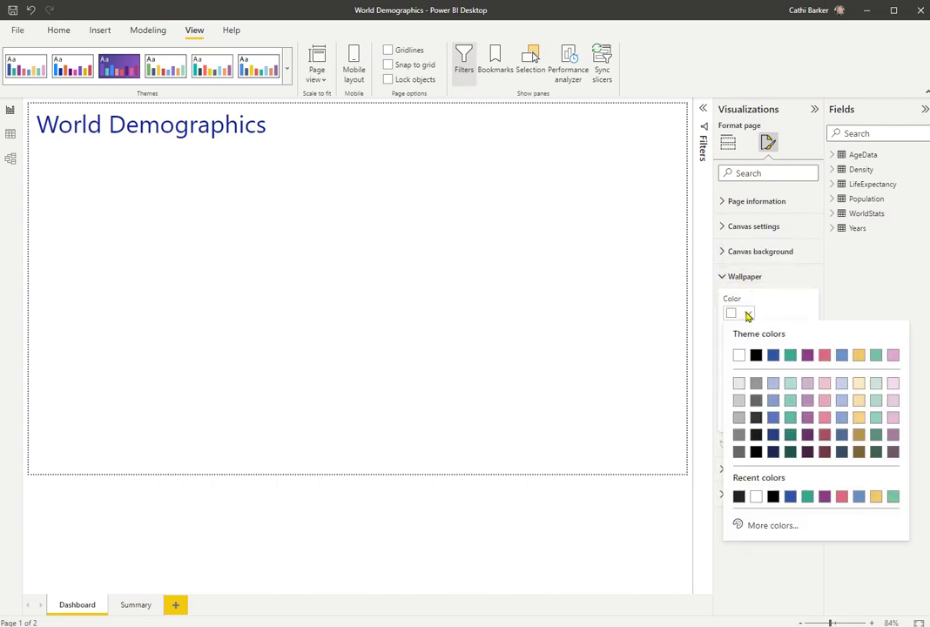
{"action": "left_click", "coordinate": [739, 384]}
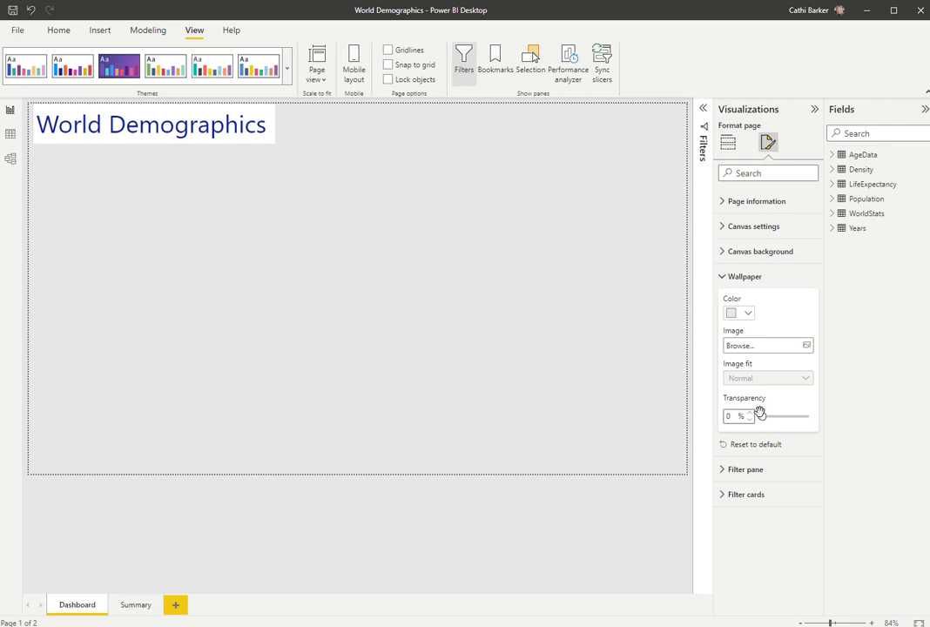
{"action": "left_click_drag", "start_coordinate": [762, 415], "coordinate": [784, 415]}
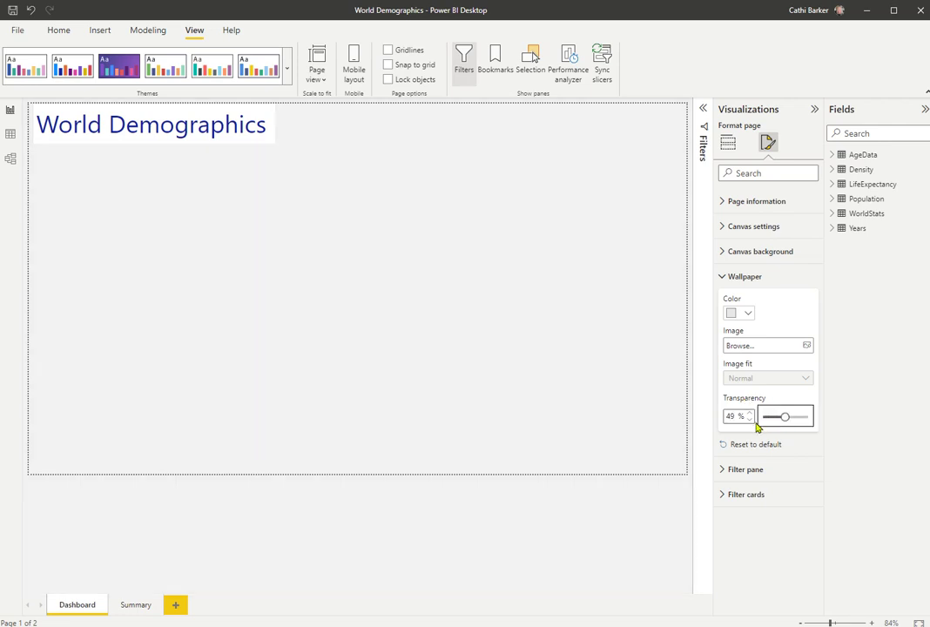
{"action": "left_click", "coordinate": [751, 414]}
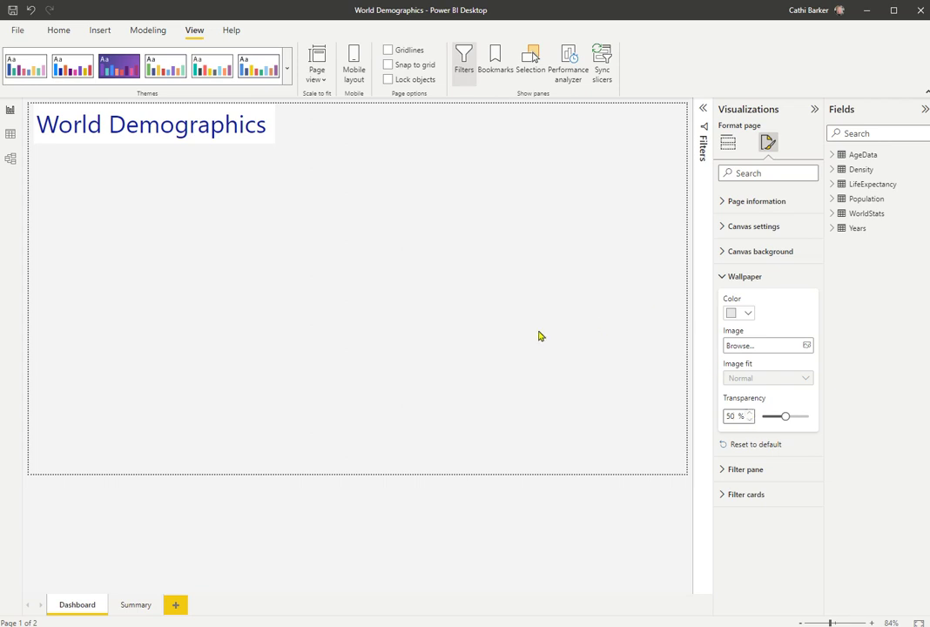
{"action": "left_click", "coordinate": [725, 279]}
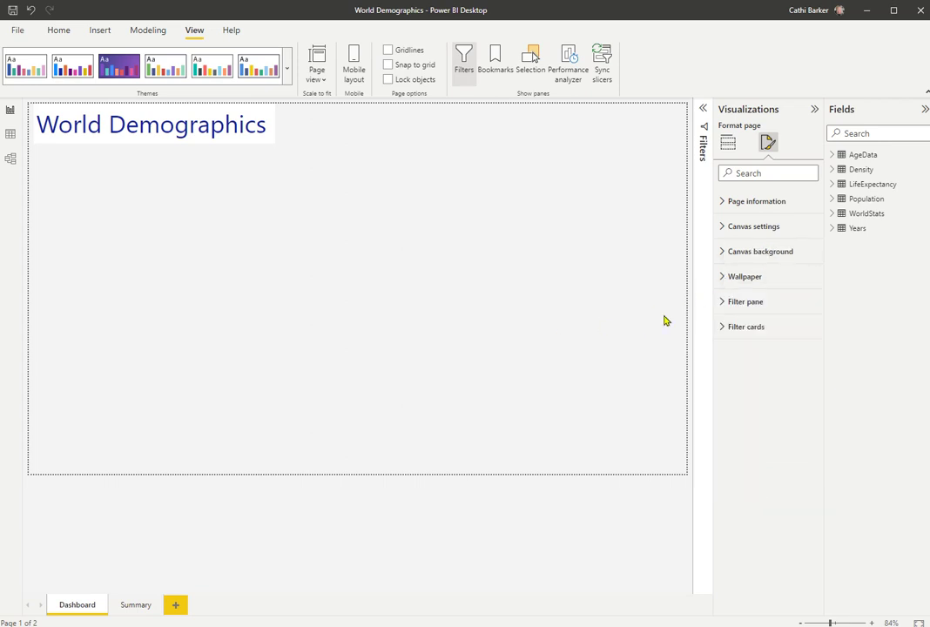
- Set the World Demographics title text box's background to the lightest gray theme color with 50% transparency
{"action": "left_click", "coordinate": [188, 136]}
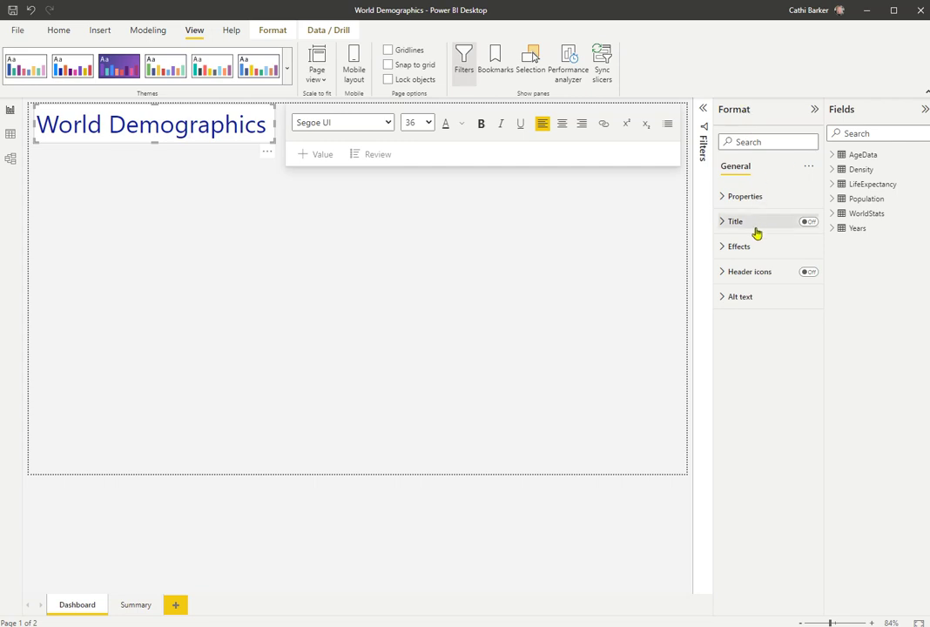
{"action": "left_click", "coordinate": [723, 248]}
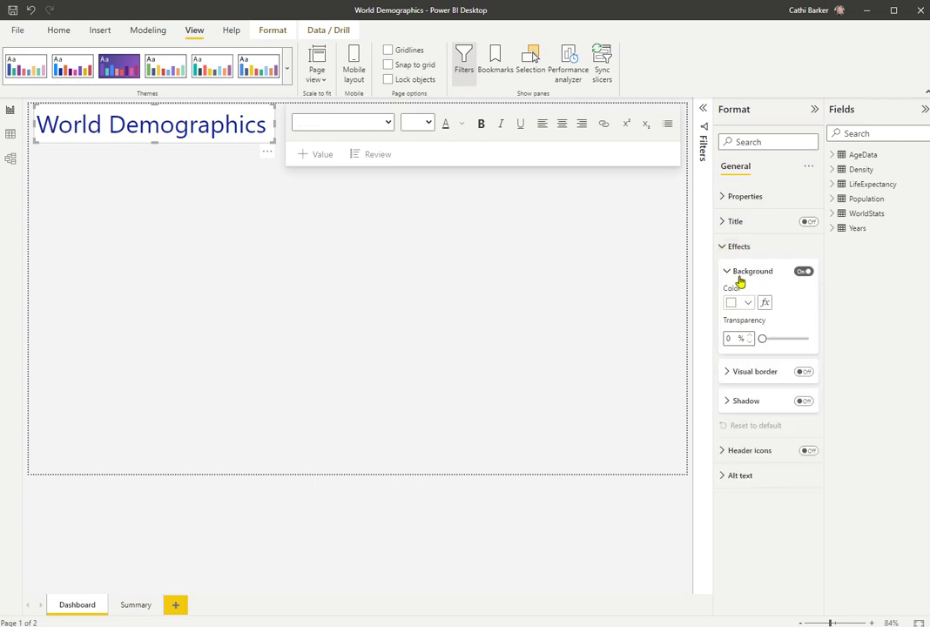
{"action": "left_click", "coordinate": [748, 305]}
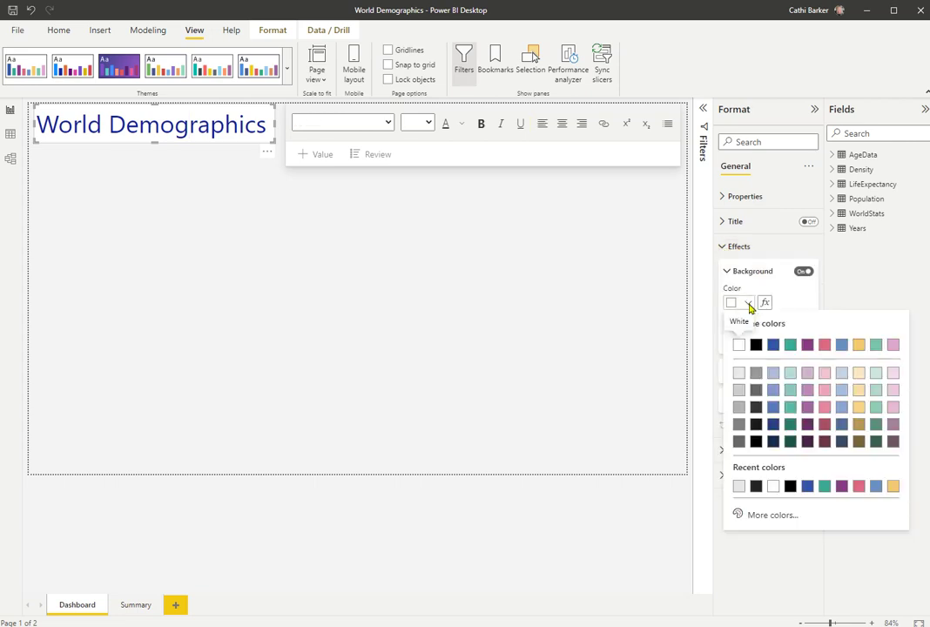
{"action": "left_click", "coordinate": [739, 374]}
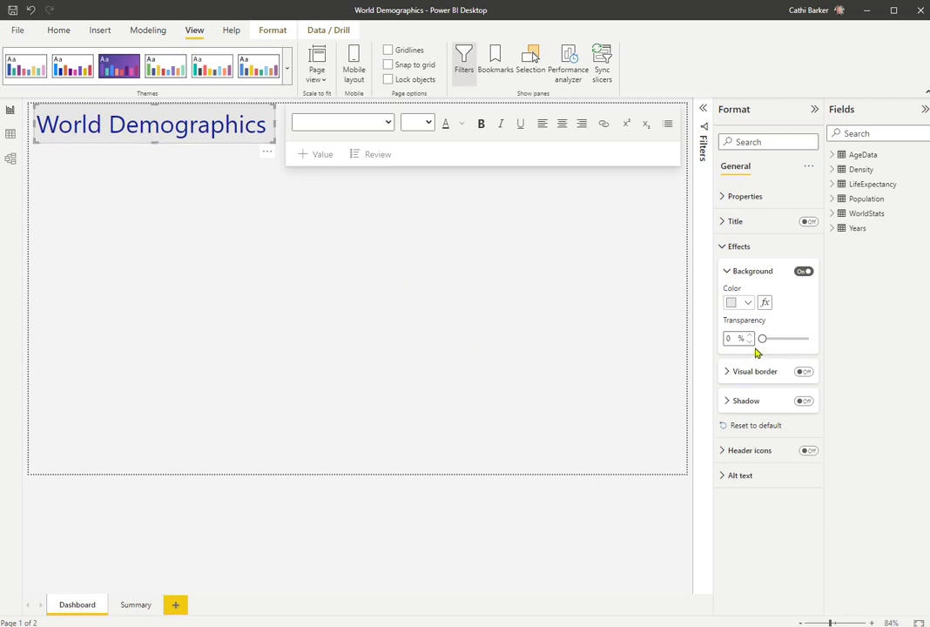
{"action": "left_click_drag", "start_coordinate": [761, 338], "coordinate": [785, 339]}
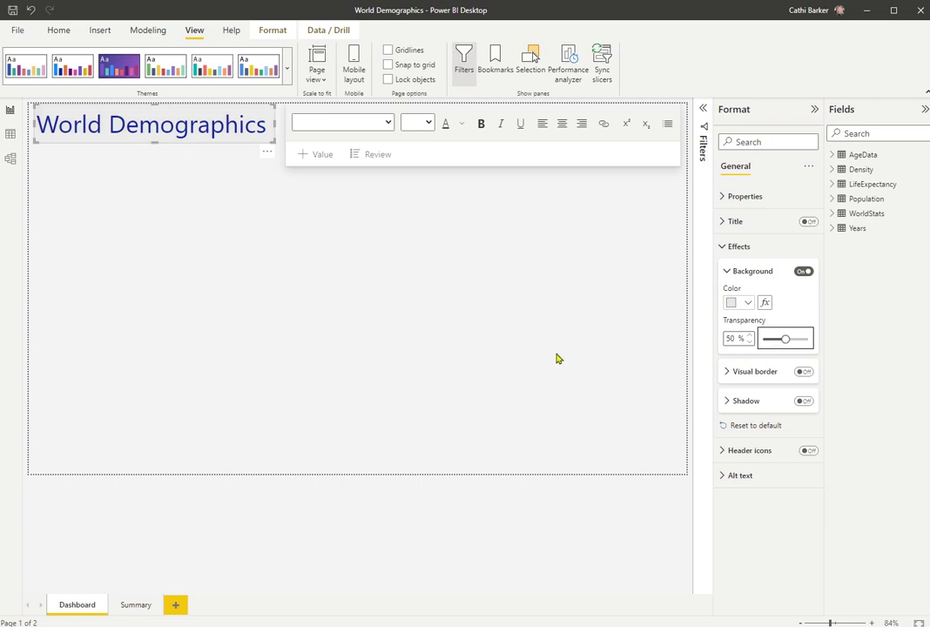
{"action": "left_click", "coordinate": [258, 242]}
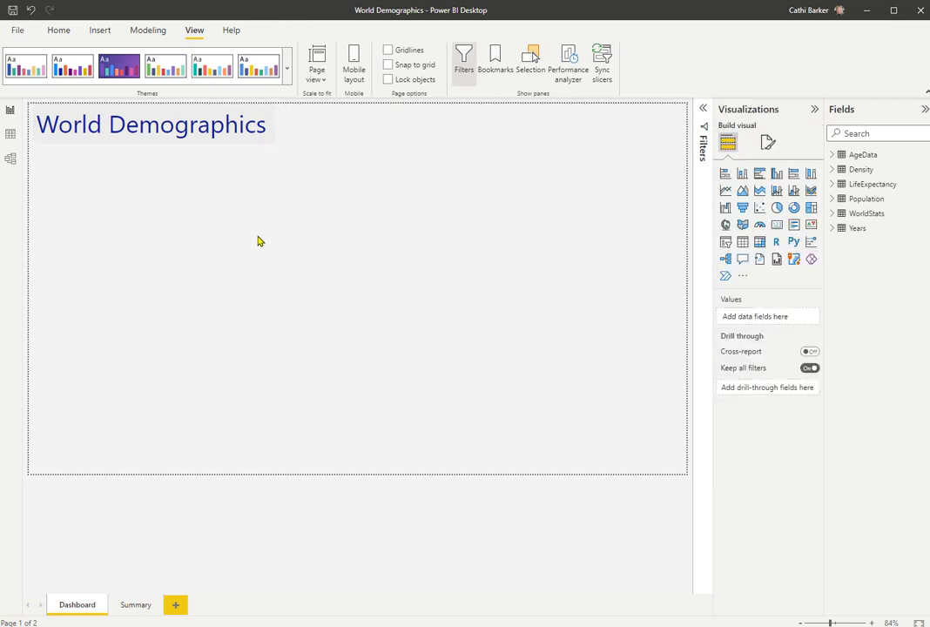
- Set the title text box's background transparency to 100% and deselect the text box
{"action": "left_click", "coordinate": [210, 125]}
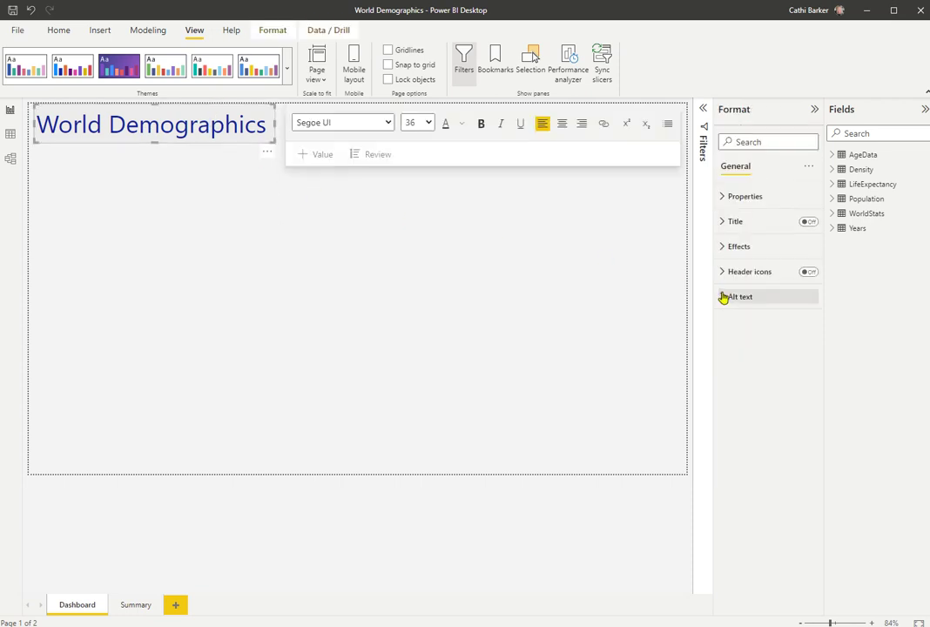
{"action": "left_click", "coordinate": [725, 248]}
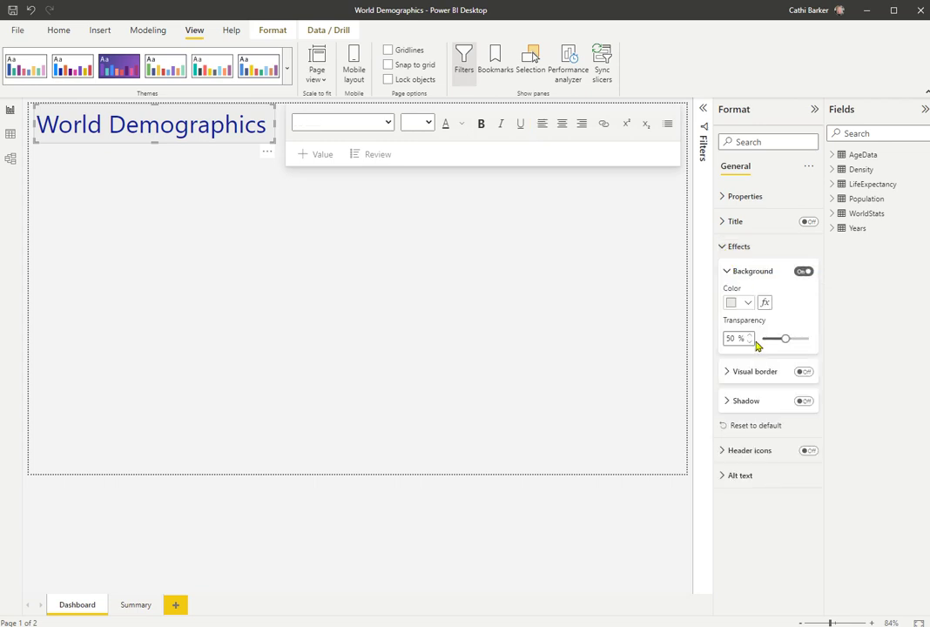
{"action": "left_click", "coordinate": [499, 340]}
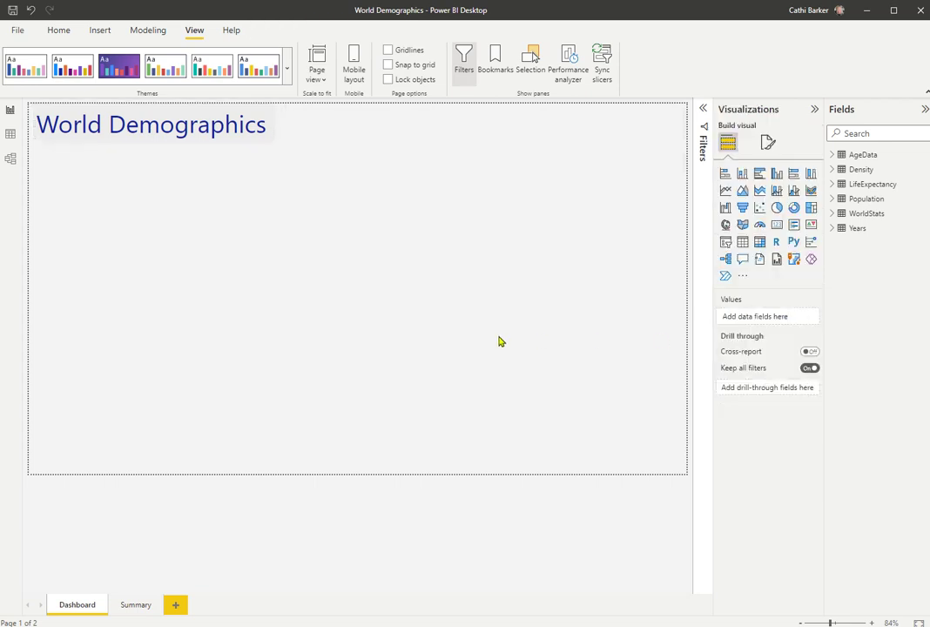
{"action": "left_click", "coordinate": [135, 130]}
{"action": "left_click", "coordinate": [724, 246]}
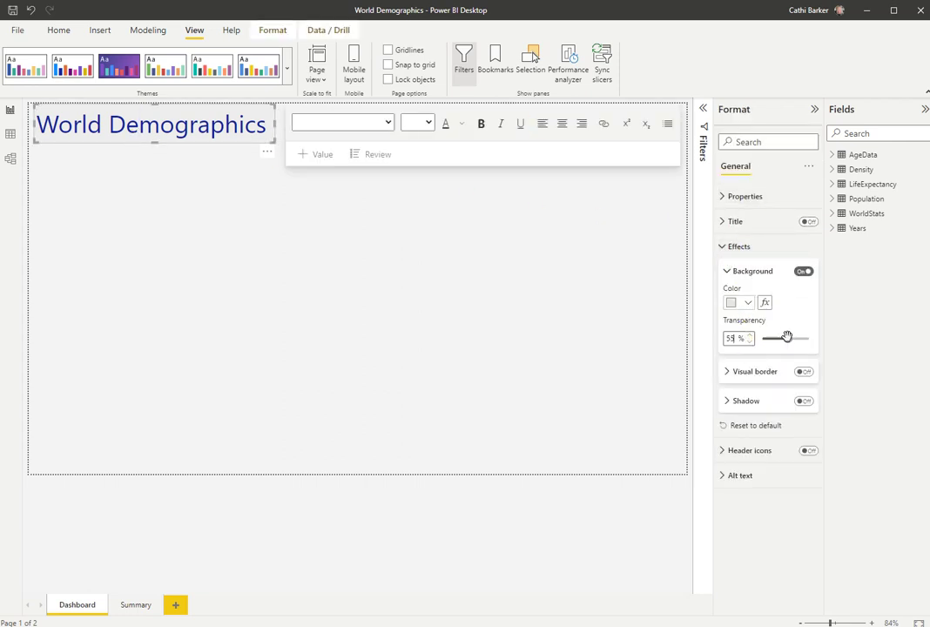
{"action": "left_click_drag", "start_coordinate": [786, 338], "coordinate": [807, 338]}
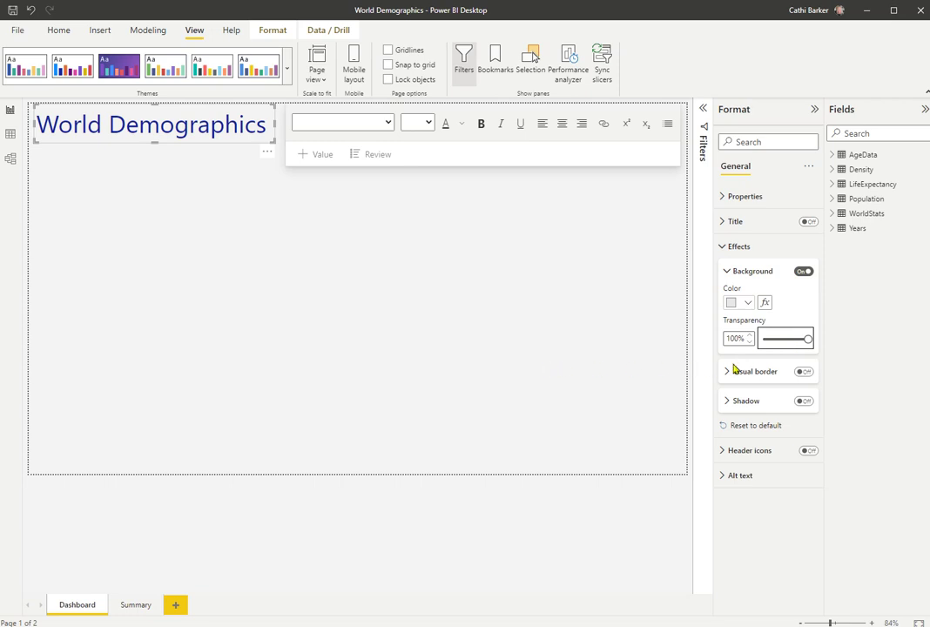
{"action": "left_click", "coordinate": [415, 348]}
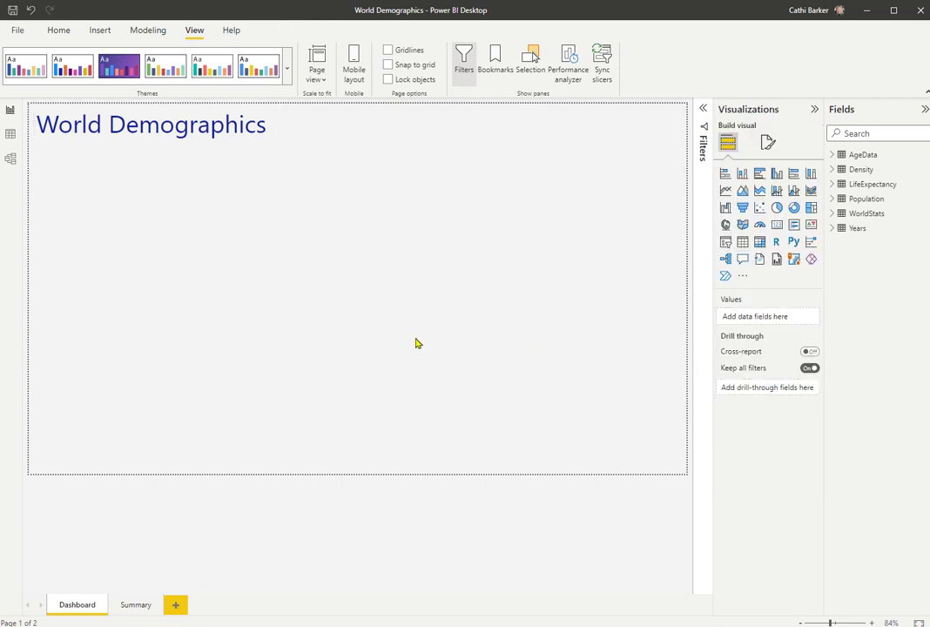